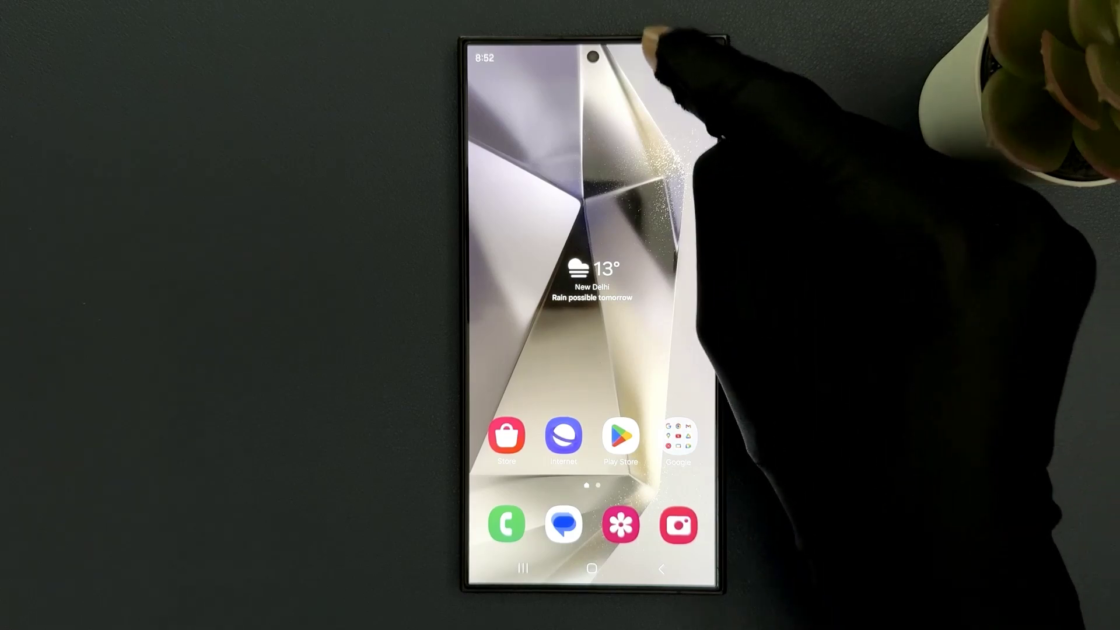
Step: Reach the Wi-Fi page via the notification shade gear, Connections, then Wi-Fi
drag(639, 54, 640, 351)
click(694, 94)
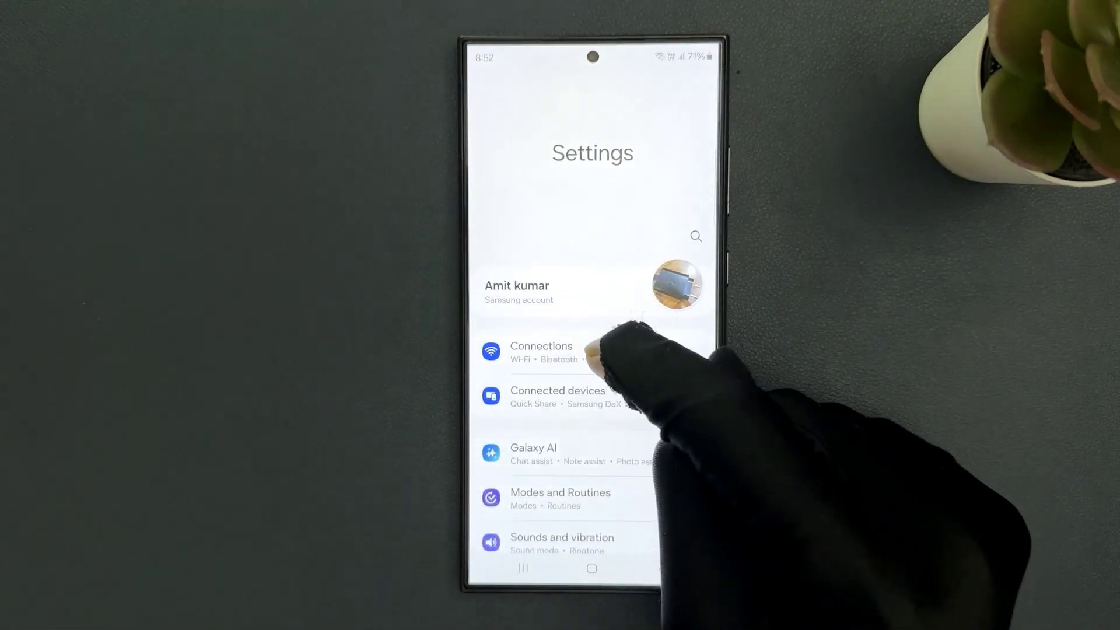
click(561, 351)
click(560, 141)
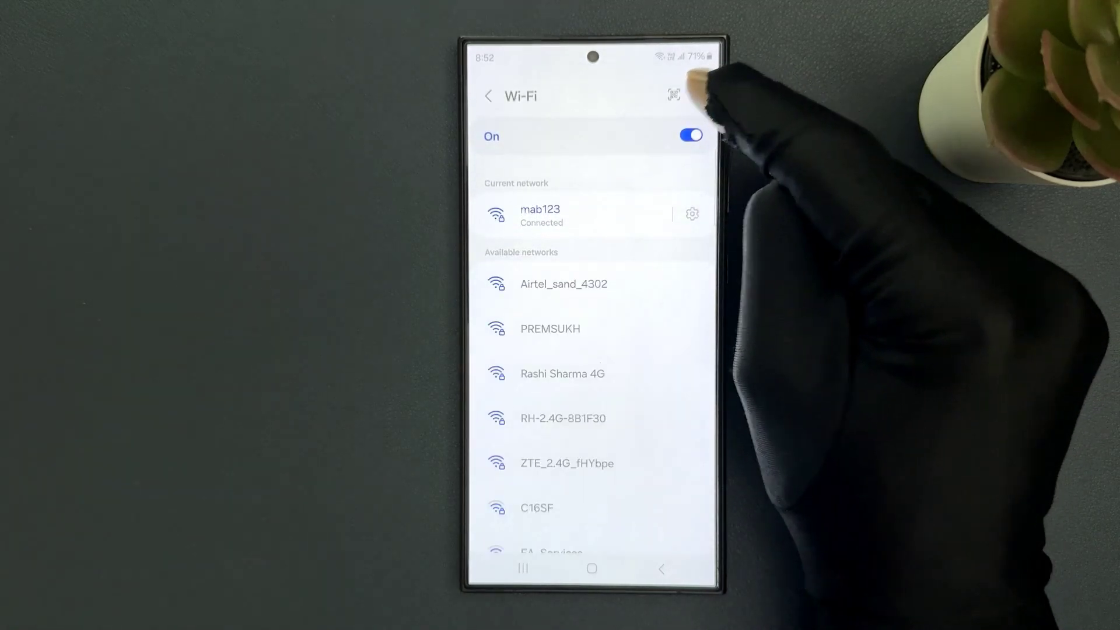
Step: Open Intelligent Wi-Fi from the Wi-Fi page's three-dot menu
click(698, 95)
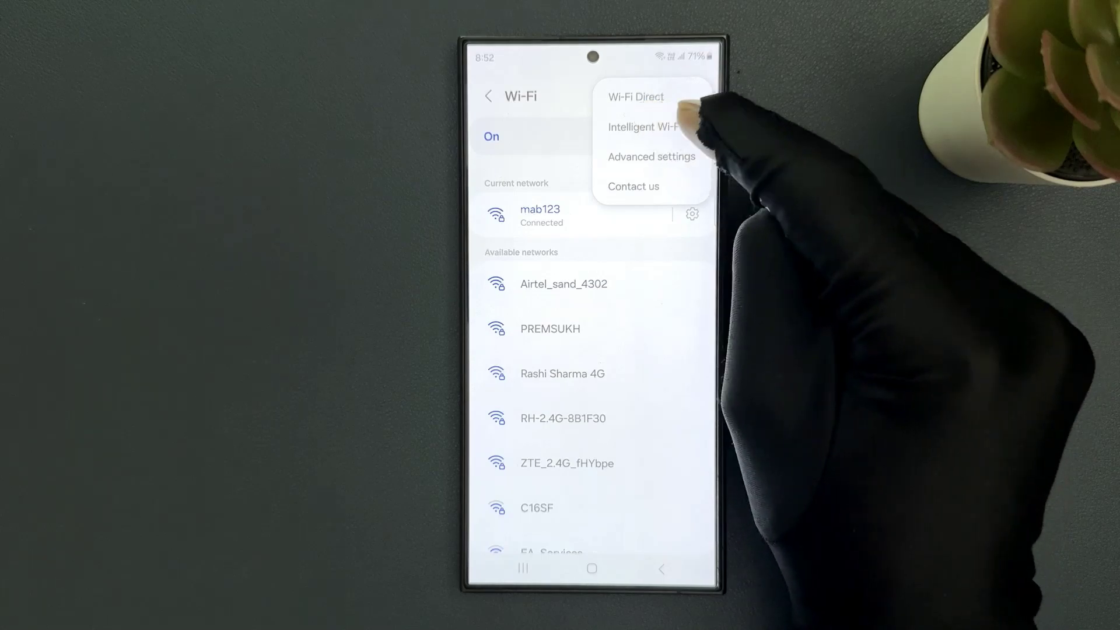
click(687, 127)
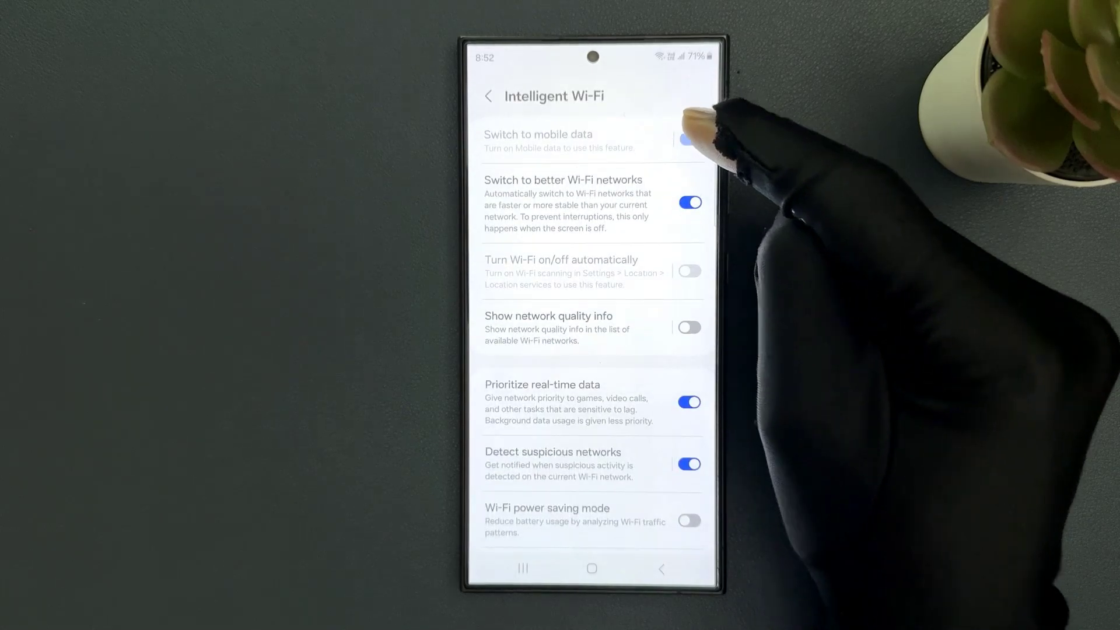
scroll(674, 338, down, 2)
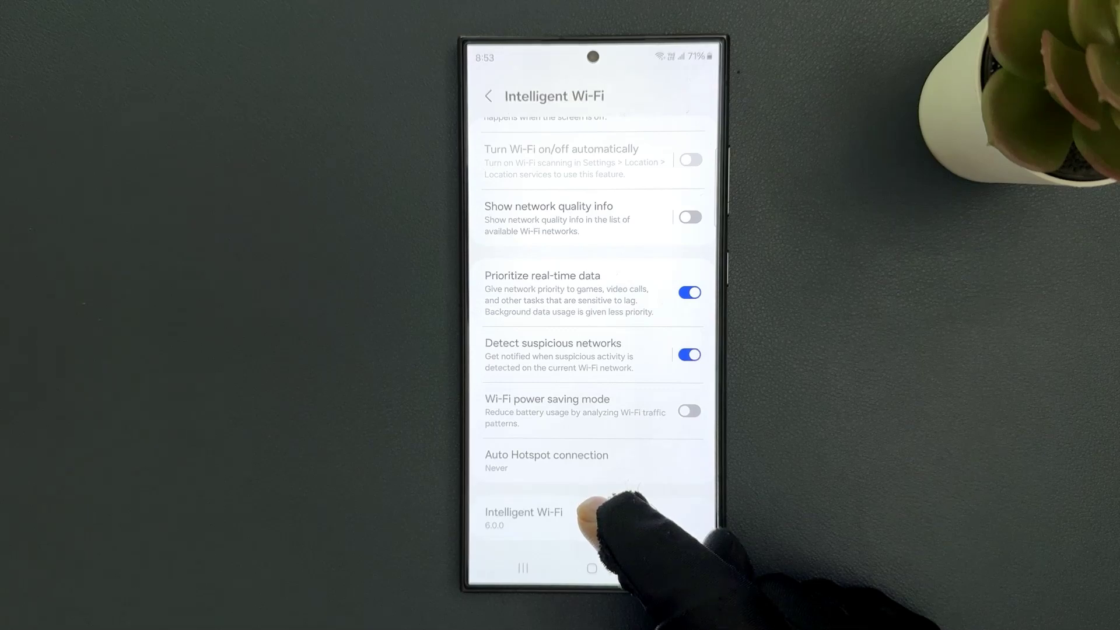
Step: Tap the Intelligent Wi-Fi version row repeatedly until Connectivity labs is enabled
click(560, 514)
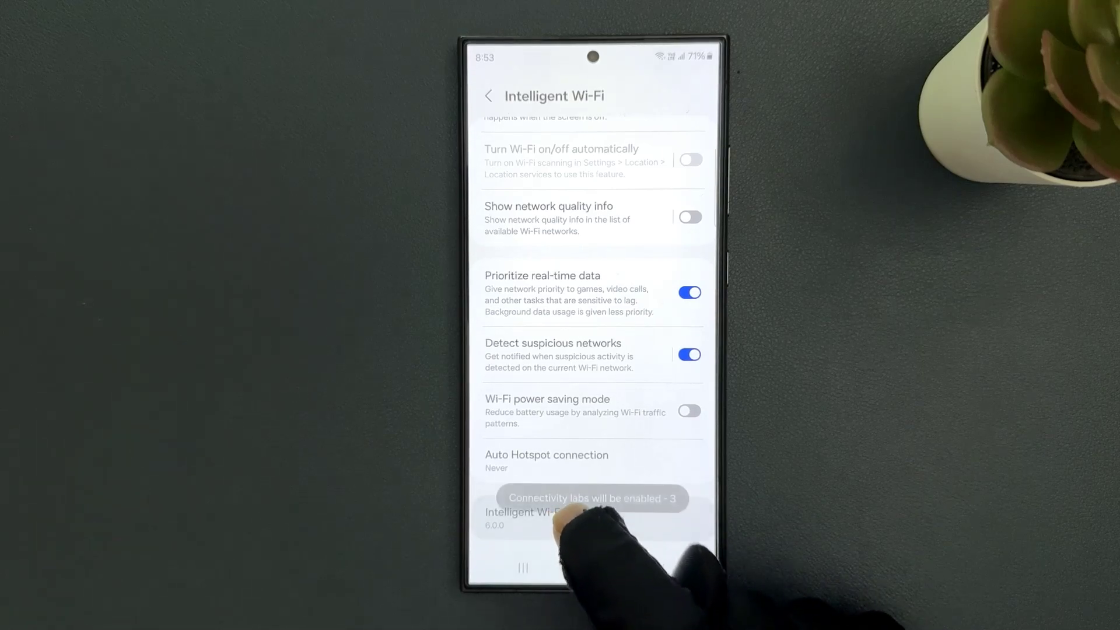
click(567, 513)
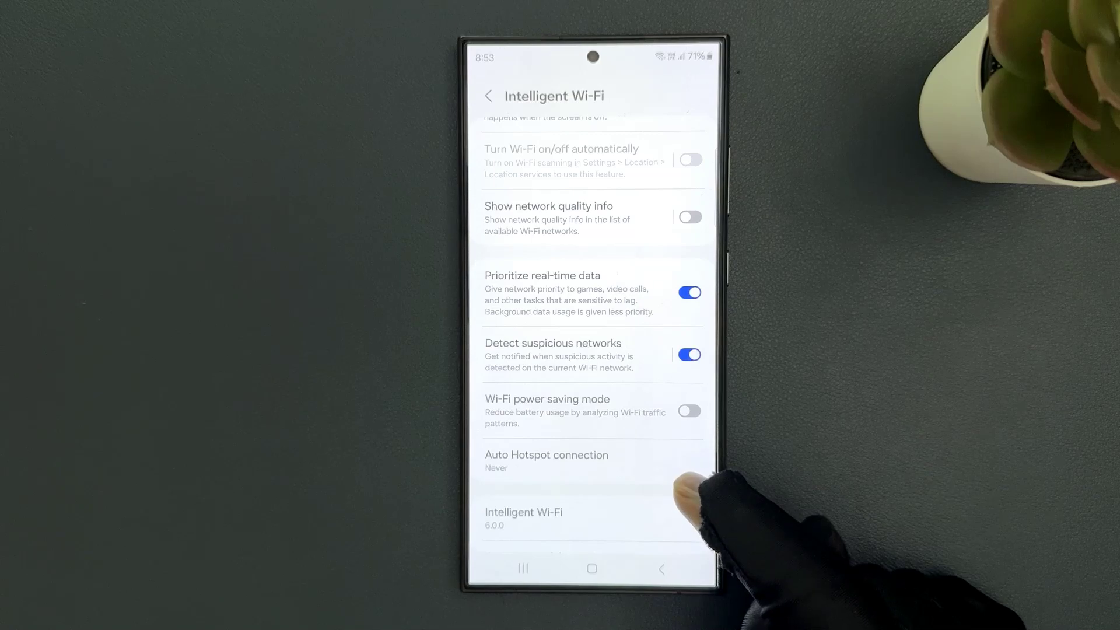
scroll(614, 473, down, 2)
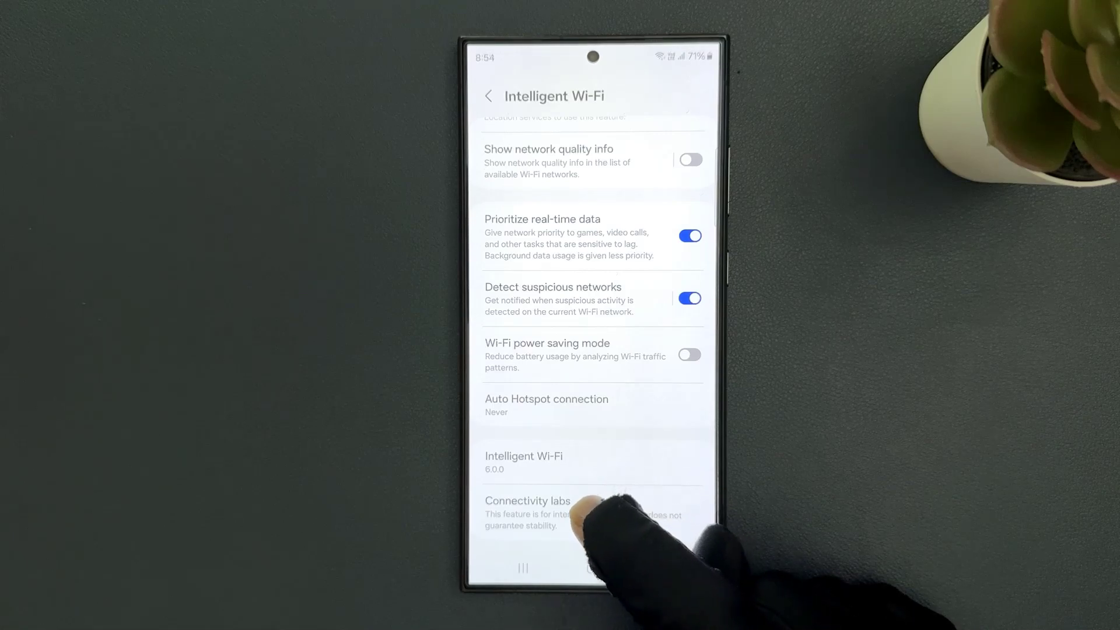
Step: View the Connectivity labs weekly Wi-Fi usage report, then return to Connections
click(544, 503)
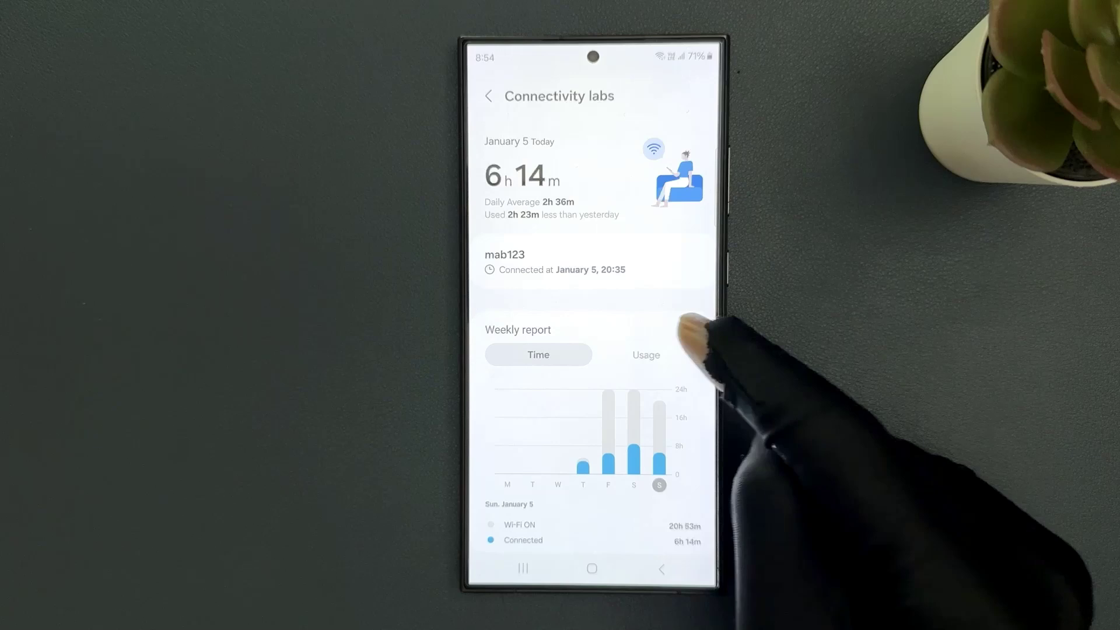
scroll(648, 351, down, 5)
scroll(647, 175, up, 5)
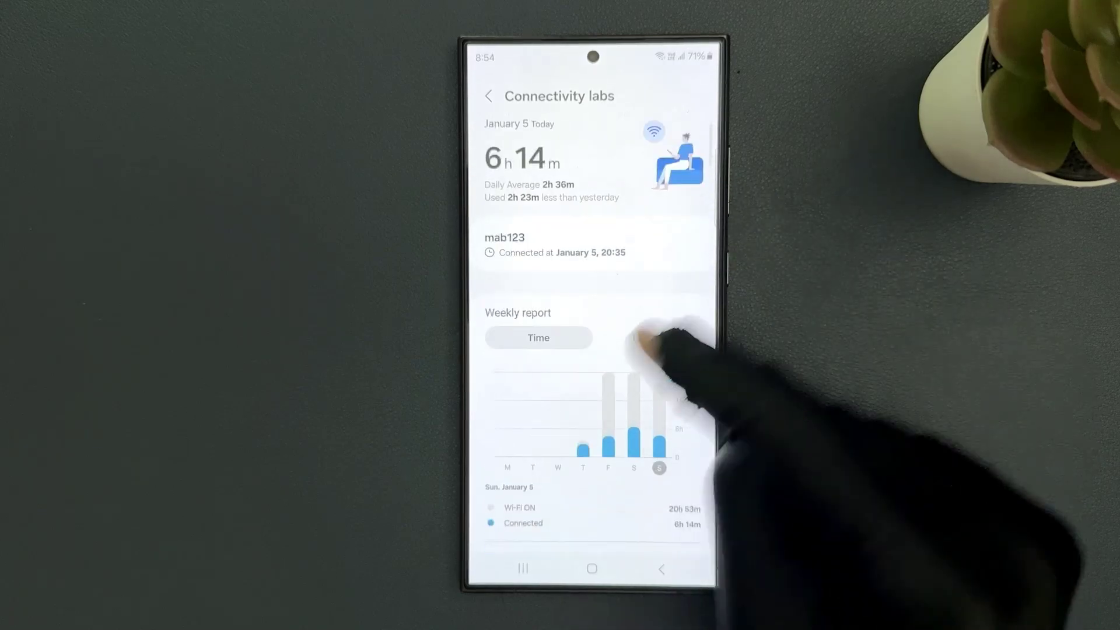
click(489, 96)
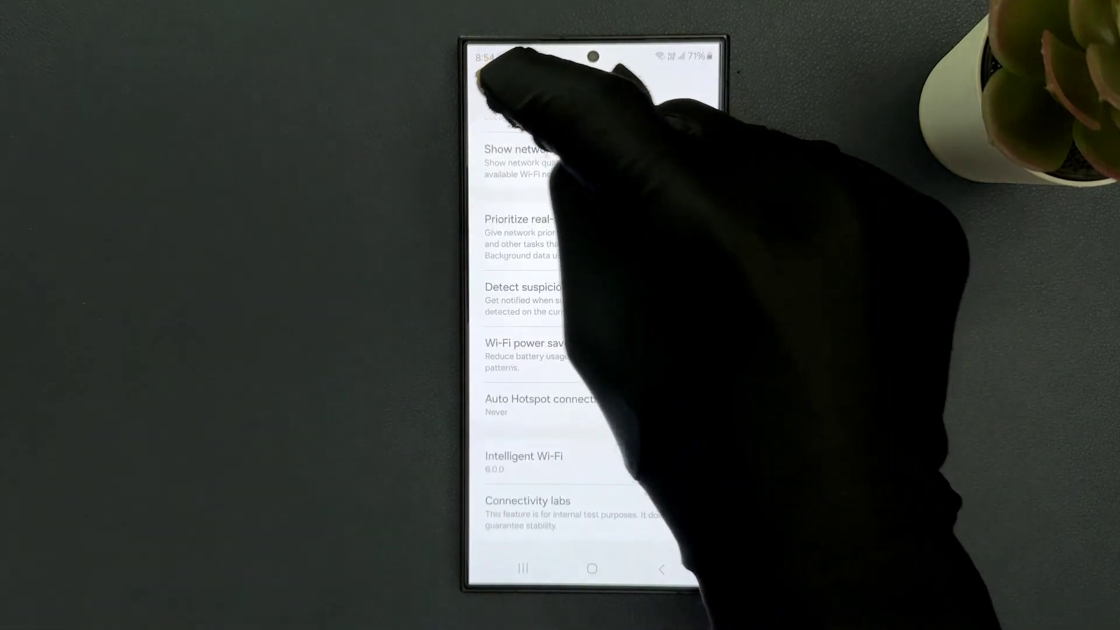
click(489, 95)
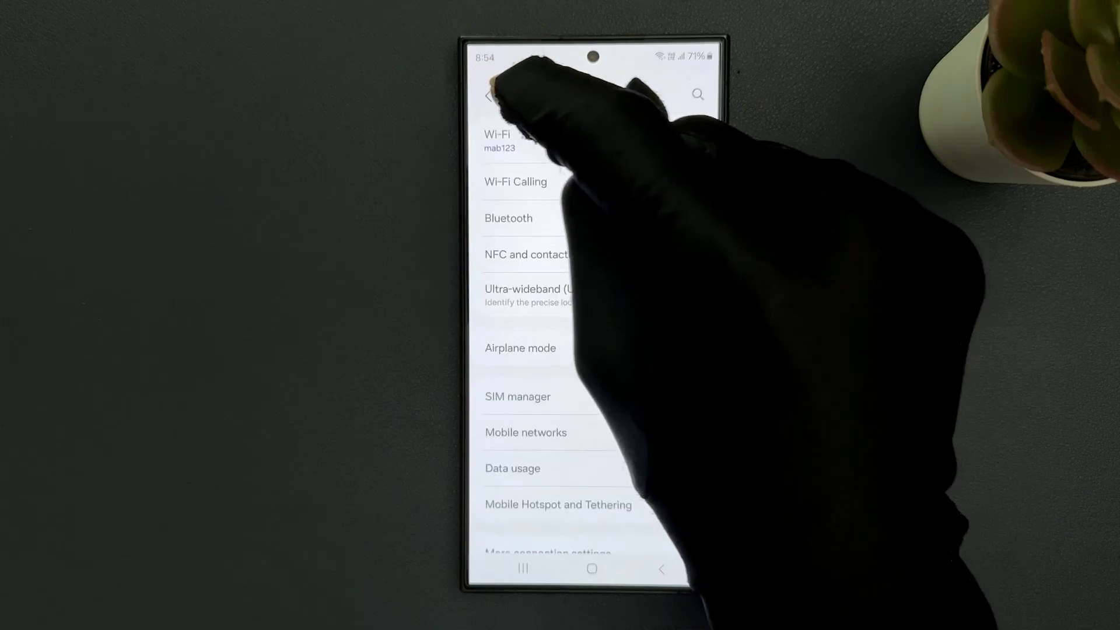